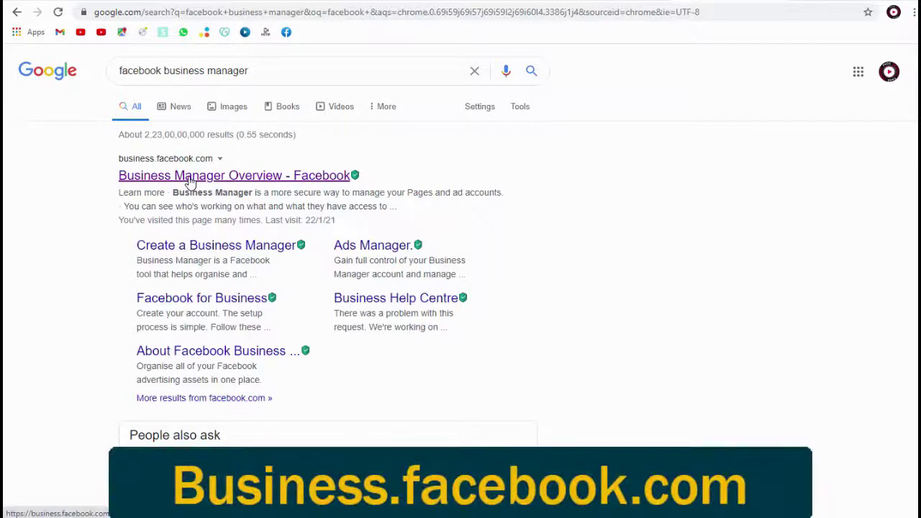
# Step: Go from the Business Suite search result to Ads Manager through More tools
pyautogui.click(190, 181)
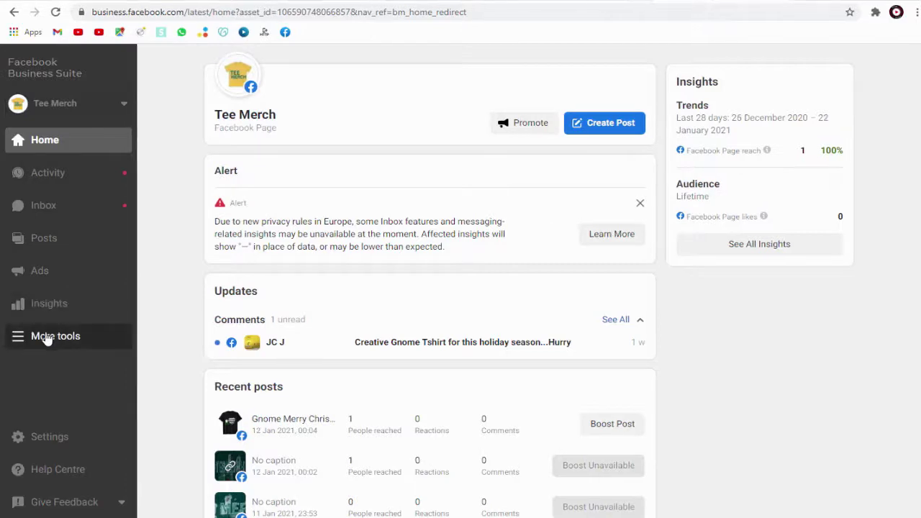
pyautogui.click(46, 338)
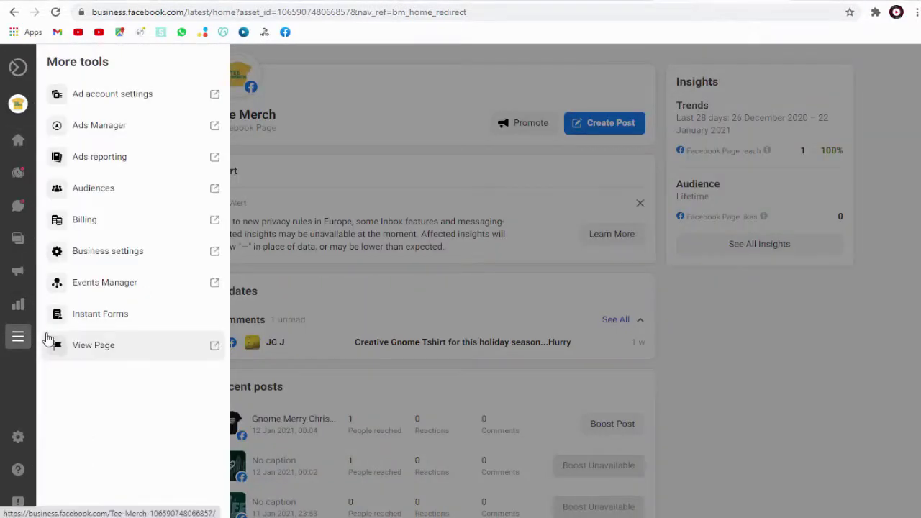
pyautogui.click(84, 128)
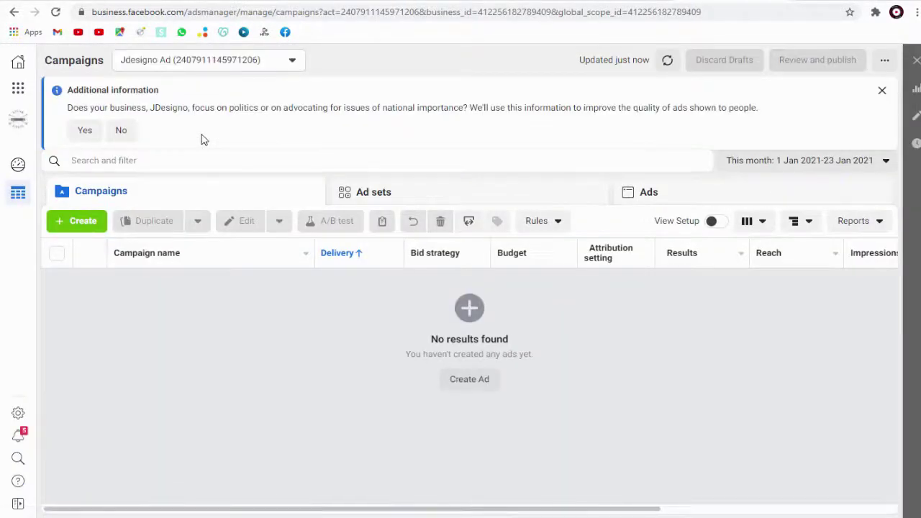
# Step: Switch from Ads Manager to Events Manager using the Business tools shortcuts
pyautogui.click(18, 90)
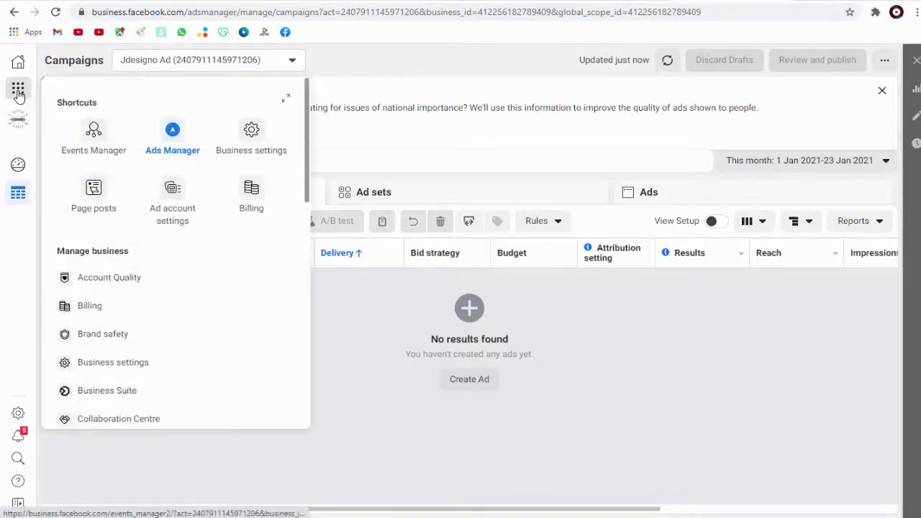
pyautogui.click(93, 135)
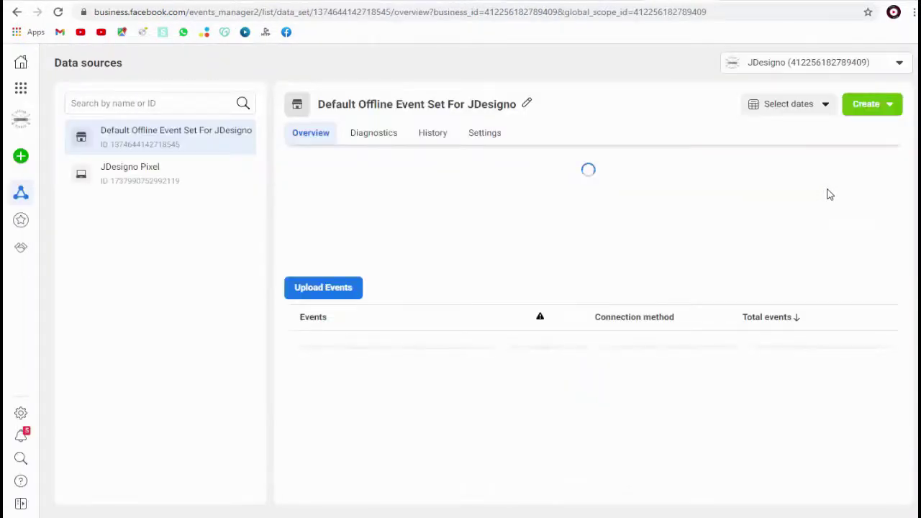
pyautogui.moveTo(23, 159)
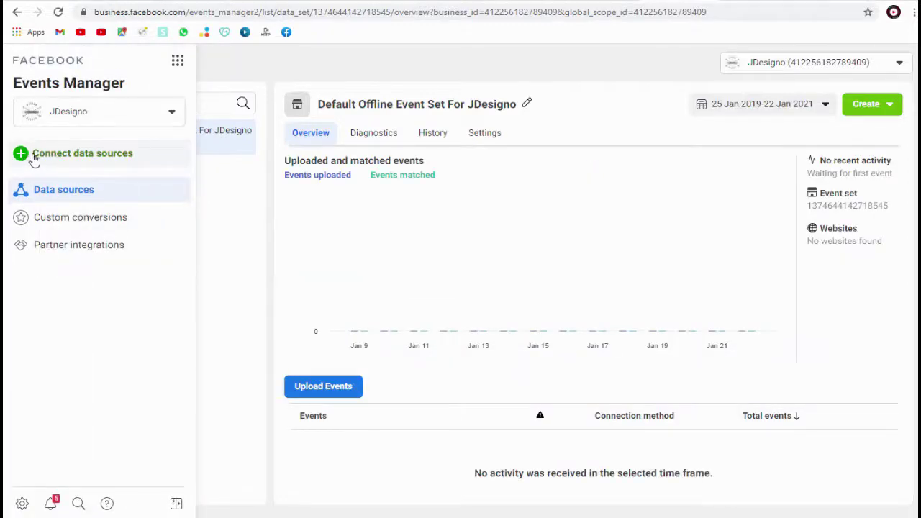
# Step: Start a new Web data source connection using the Facebook pixel method
pyautogui.click(36, 156)
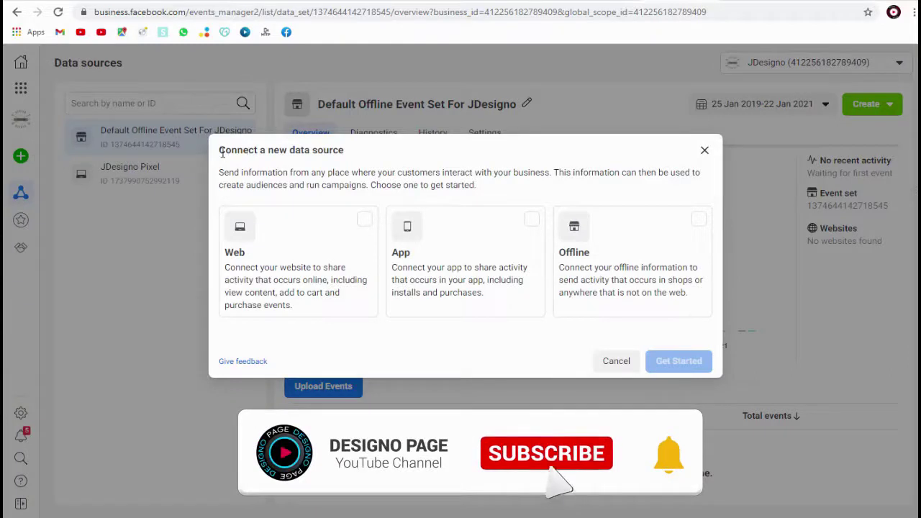
pyautogui.moveTo(220, 150); pyautogui.dragTo(351, 156)
pyautogui.click(372, 156)
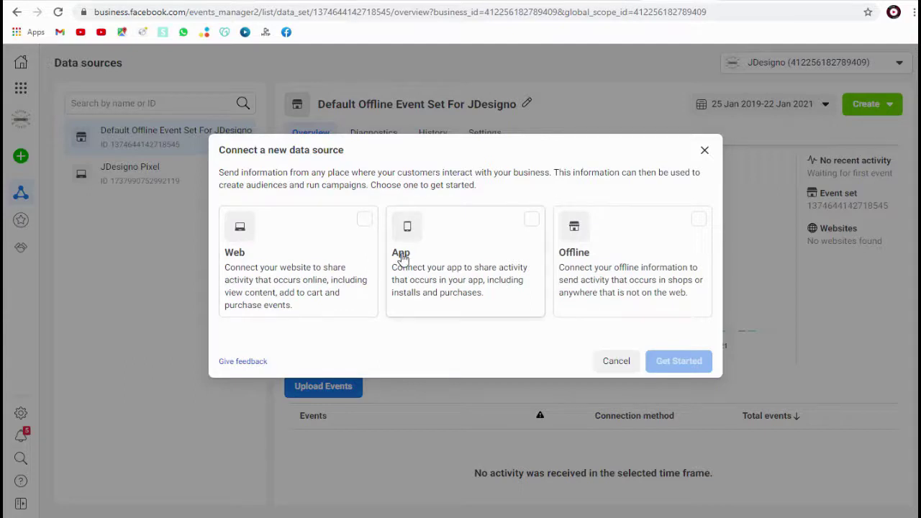
pyautogui.click(265, 281)
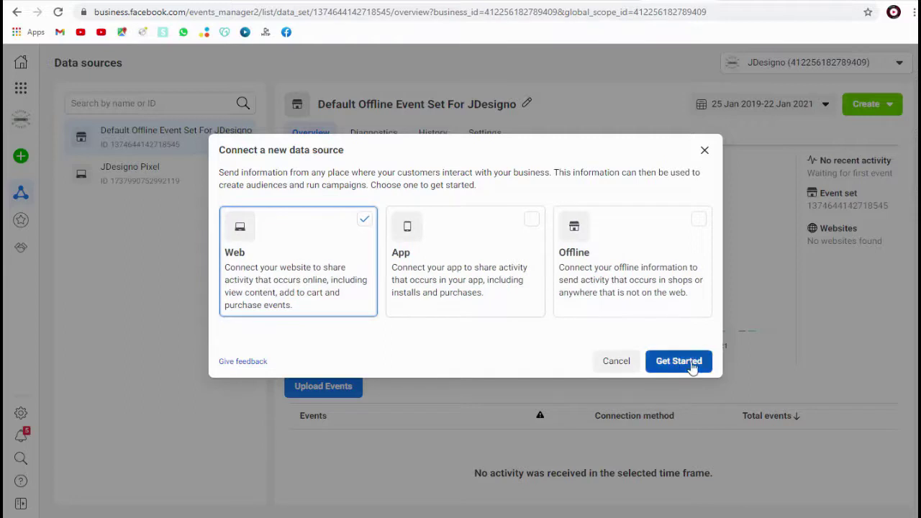
pyautogui.click(678, 361)
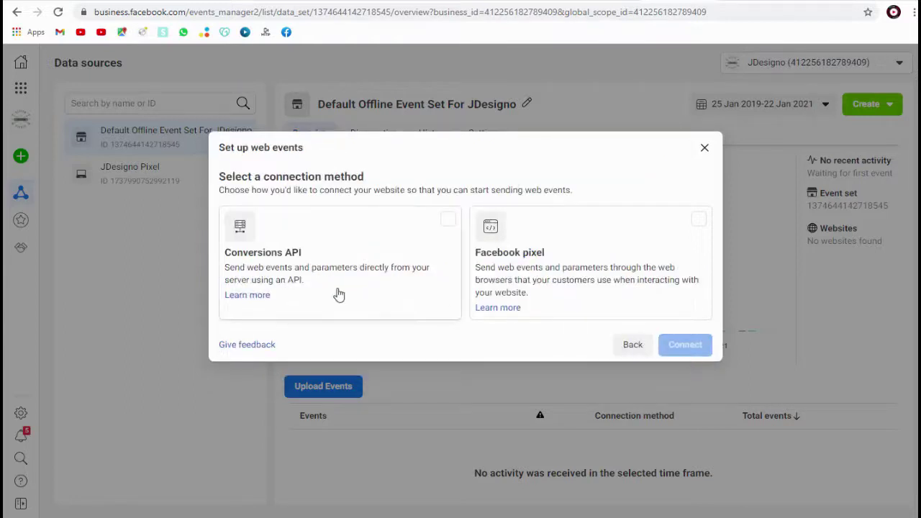
pyautogui.click(526, 298)
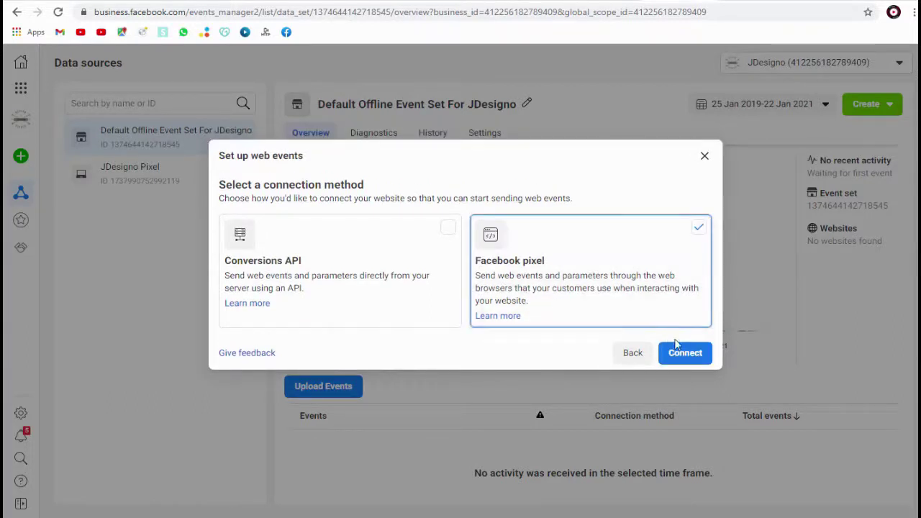
pyautogui.click(692, 356)
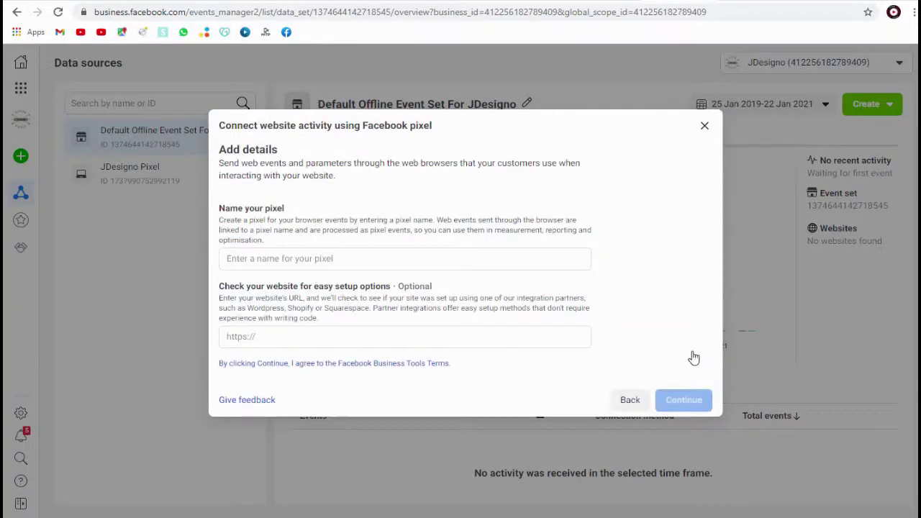
# Step: Create a pixel named 'Design FB Pixel' with the optional website URL left blank
pyautogui.click(335, 259)
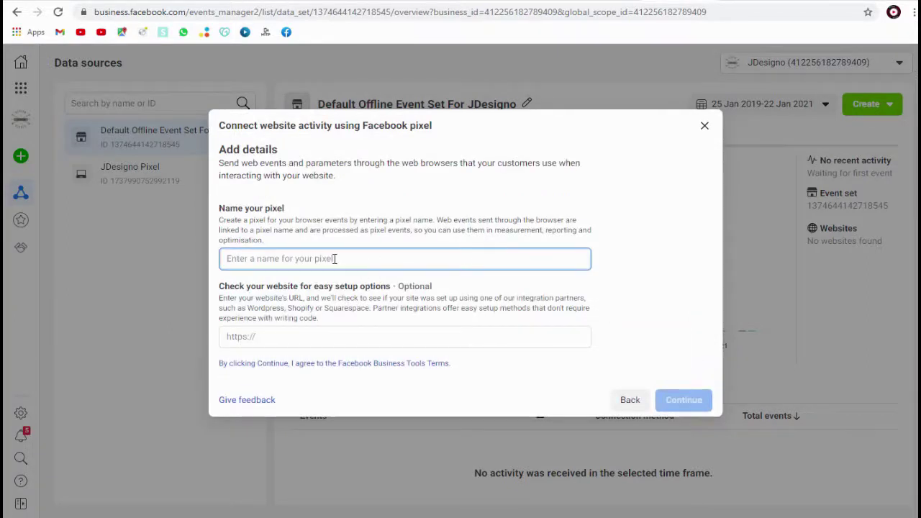
pyautogui.write('Design')
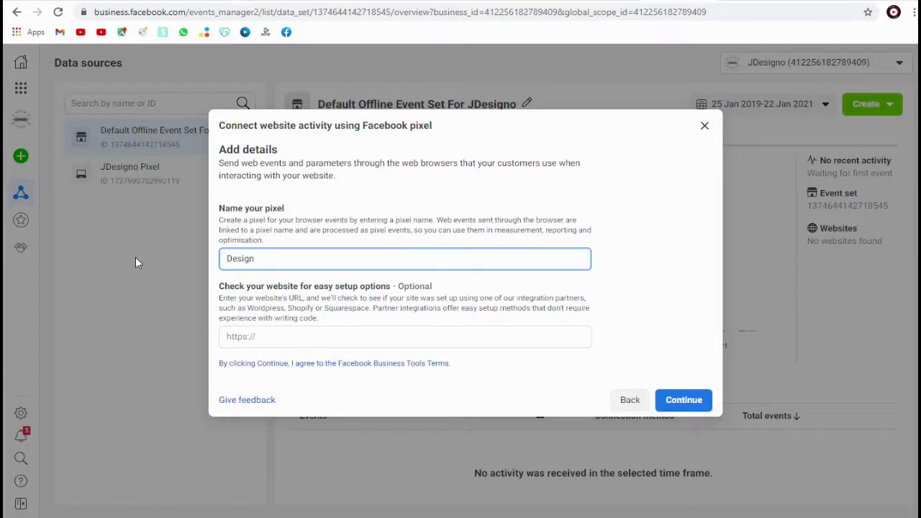
pyautogui.write(' FB Pixel')
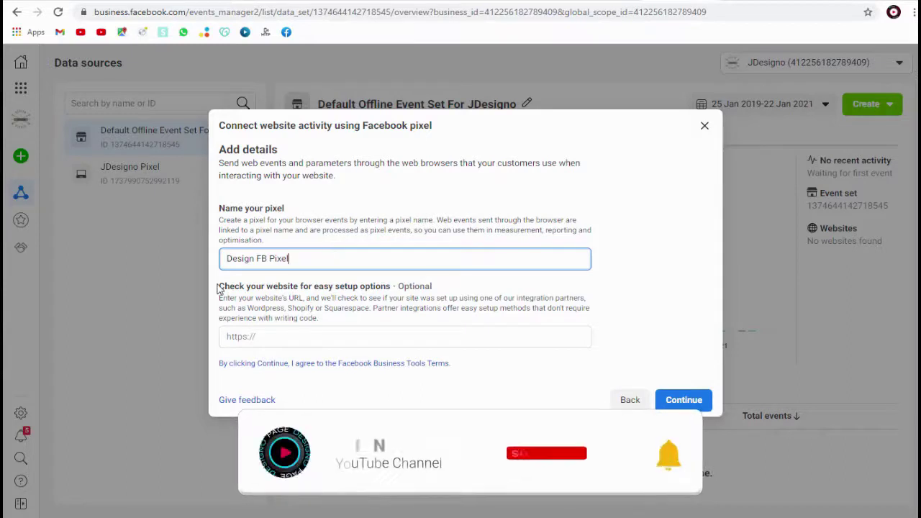
pyautogui.click(417, 287)
pyautogui.doubleClick(415, 287)
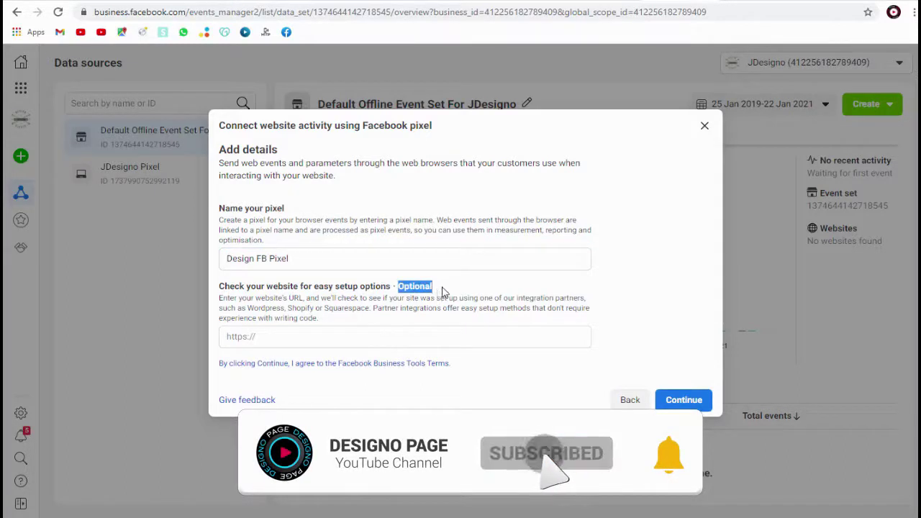
pyautogui.click(393, 288)
pyautogui.click(284, 338)
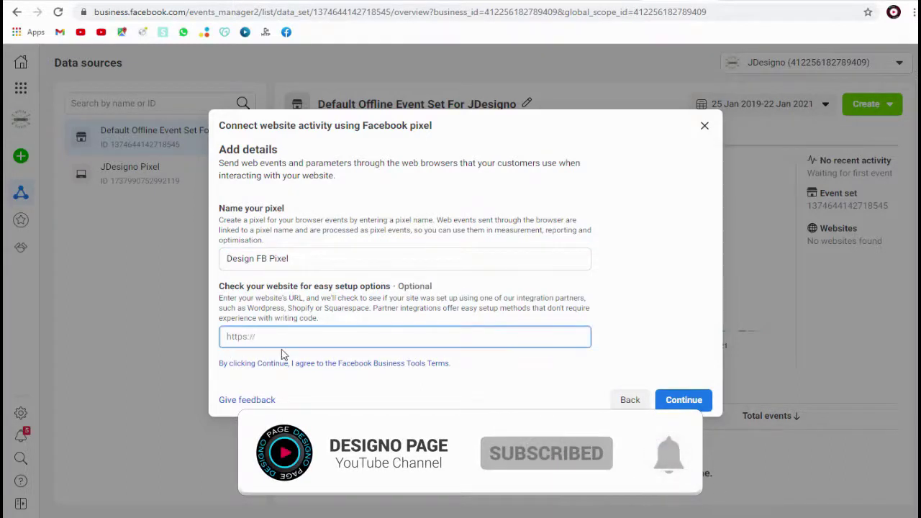
pyautogui.click(678, 405)
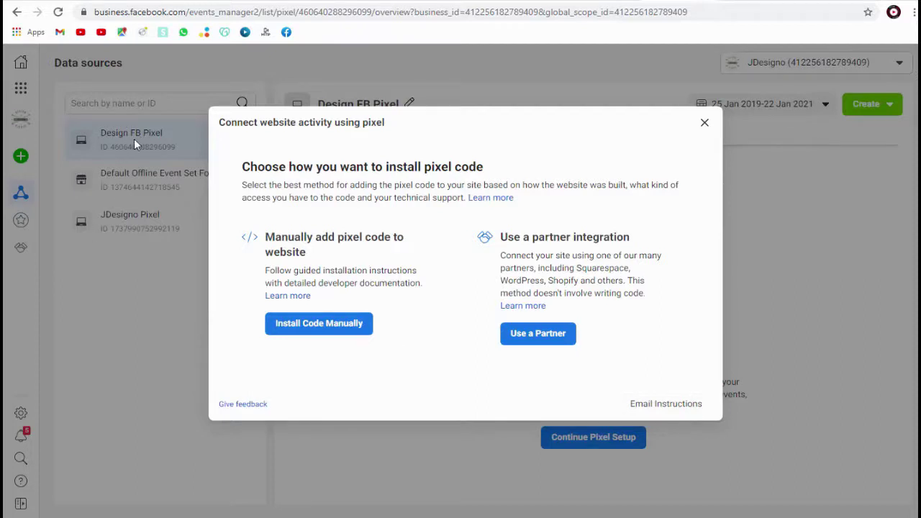
# Step: Browse the partner integrations list, then choose to install the pixel code manually
pyautogui.moveTo(248, 169); pyautogui.dragTo(518, 169)
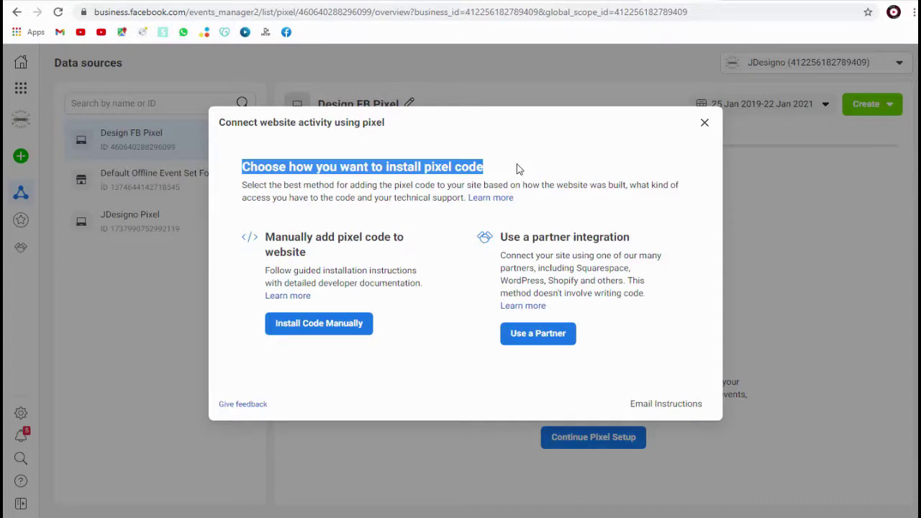
pyautogui.click(520, 169)
pyautogui.moveTo(267, 240); pyautogui.dragTo(345, 255)
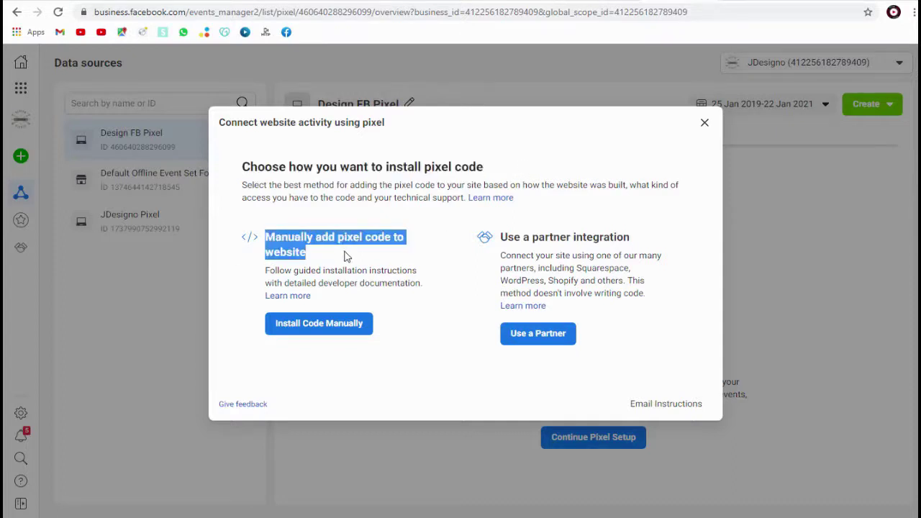
pyautogui.click(323, 264)
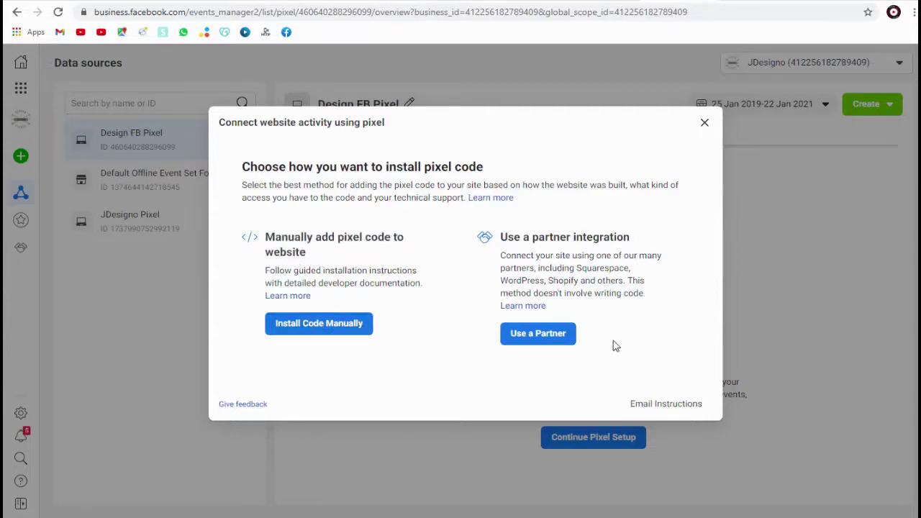
pyautogui.click(550, 337)
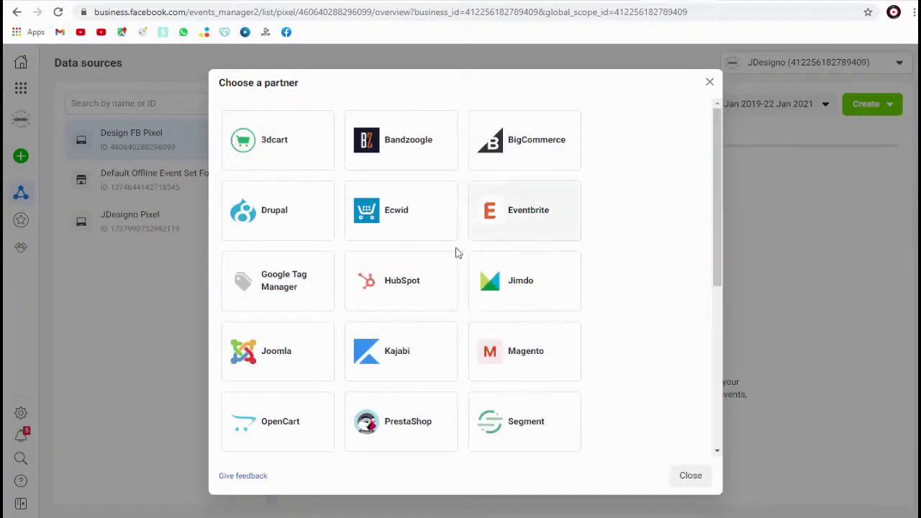
pyautogui.scroll(-3, 317, 305)
pyautogui.scroll(-2, 313, 308)
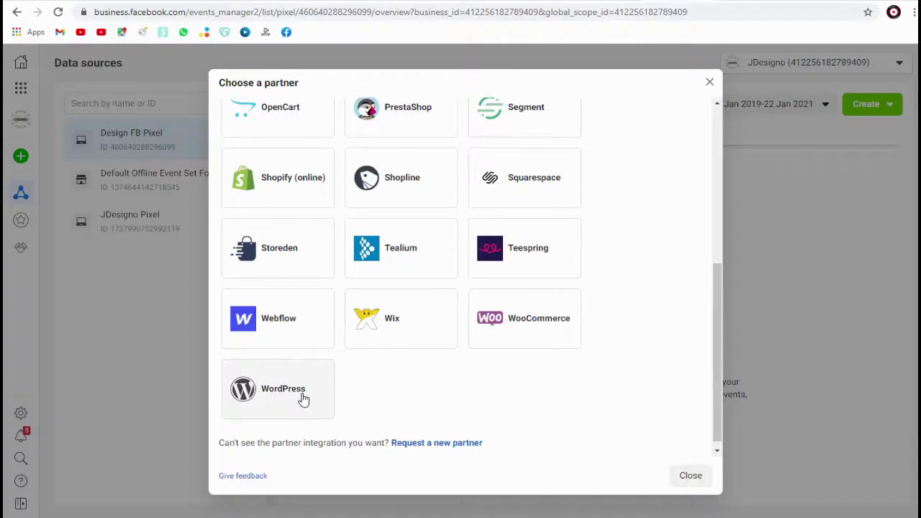
pyautogui.click(690, 475)
pyautogui.click(325, 326)
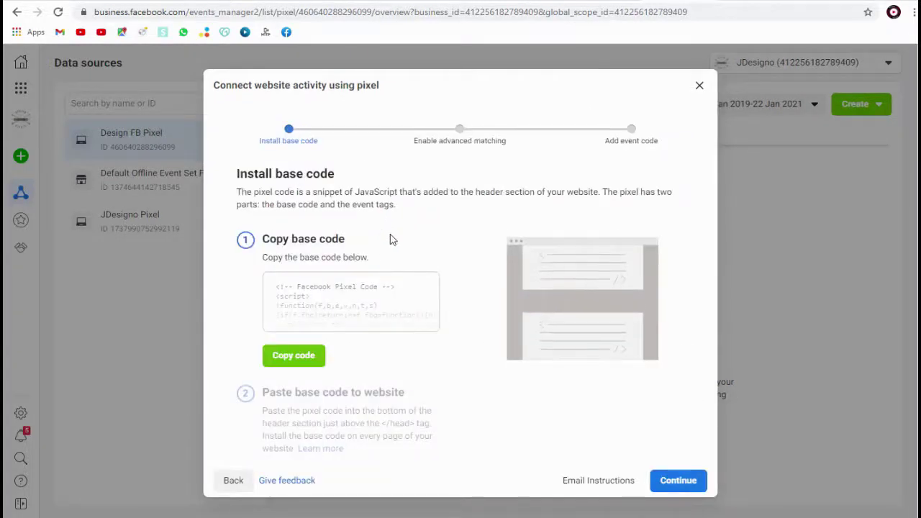
# Step: Copy the pixel base code, noting it must be pasted above the </head> tag
pyautogui.click(302, 362)
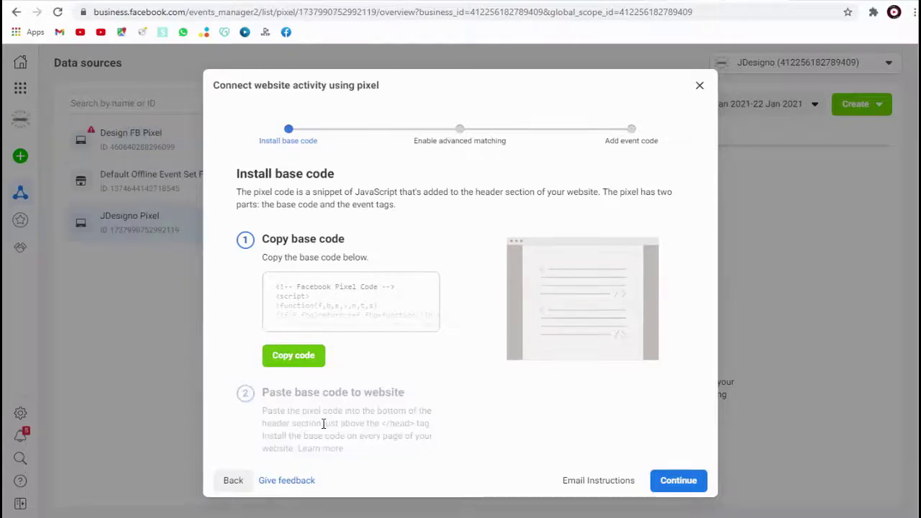
pyautogui.moveTo(323, 423); pyautogui.dragTo(431, 429)
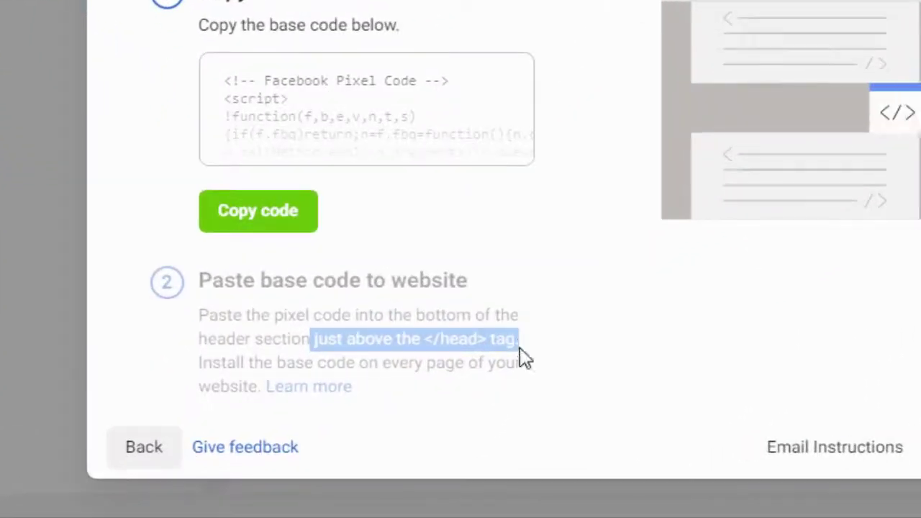
pyautogui.moveTo(425, 339); pyautogui.dragTo(528, 349)
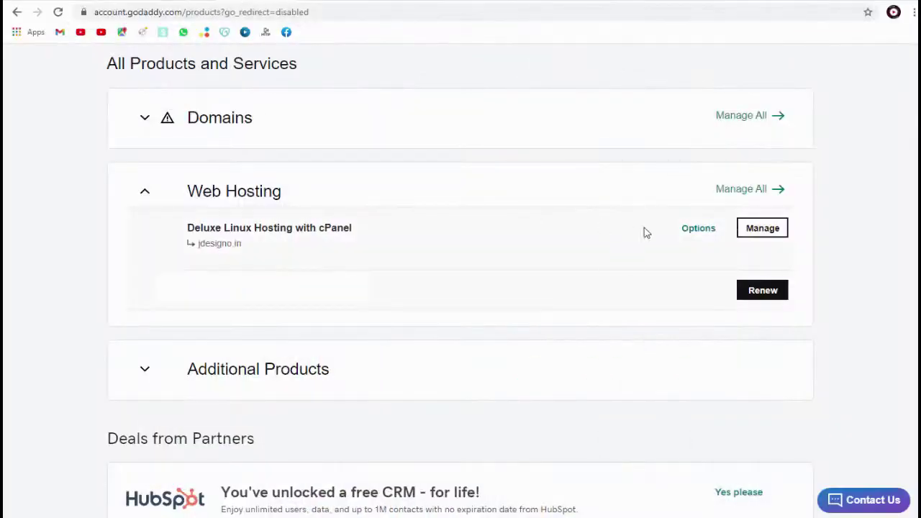
# Step: Open index.html from public_html/designopage.com in cPanel File Manager's editor
pyautogui.click(763, 231)
pyautogui.click(622, 102)
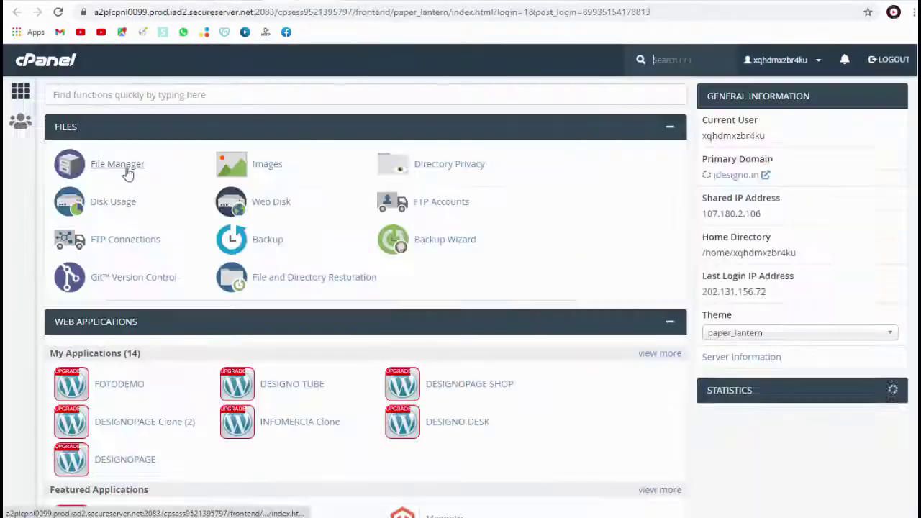
pyautogui.click(127, 168)
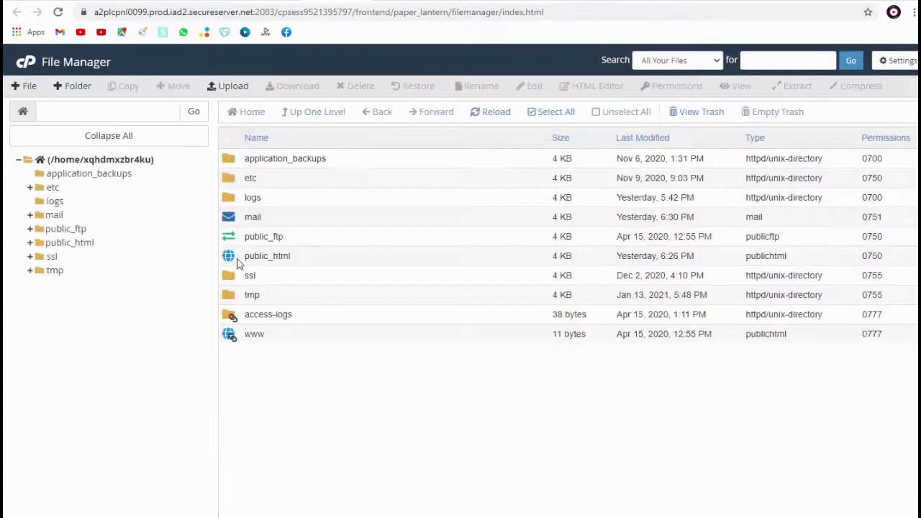
pyautogui.doubleClick(237, 257)
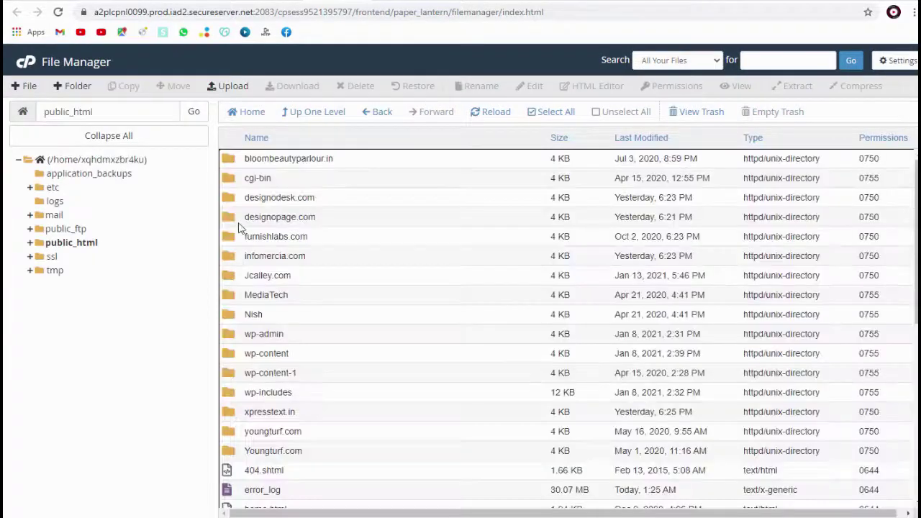
pyautogui.click(232, 220)
pyautogui.doubleClick(232, 221)
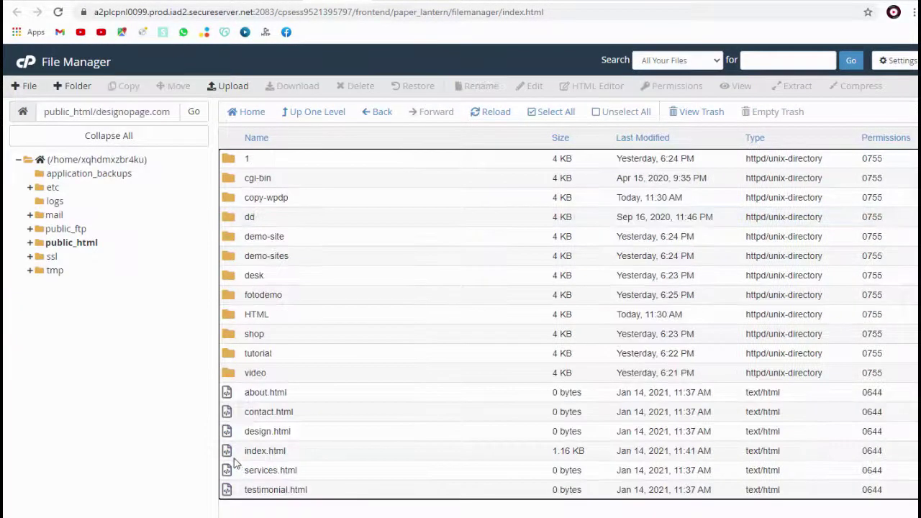
pyautogui.click(248, 452)
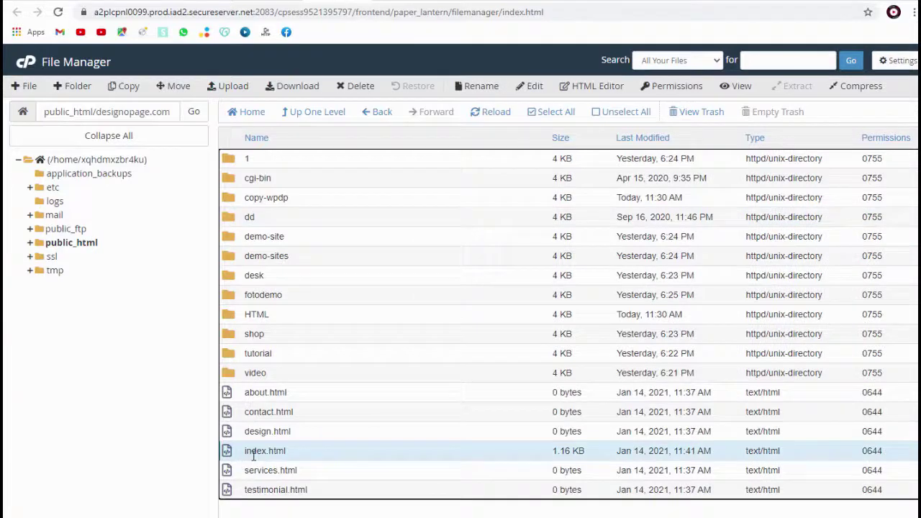
pyautogui.click(536, 86)
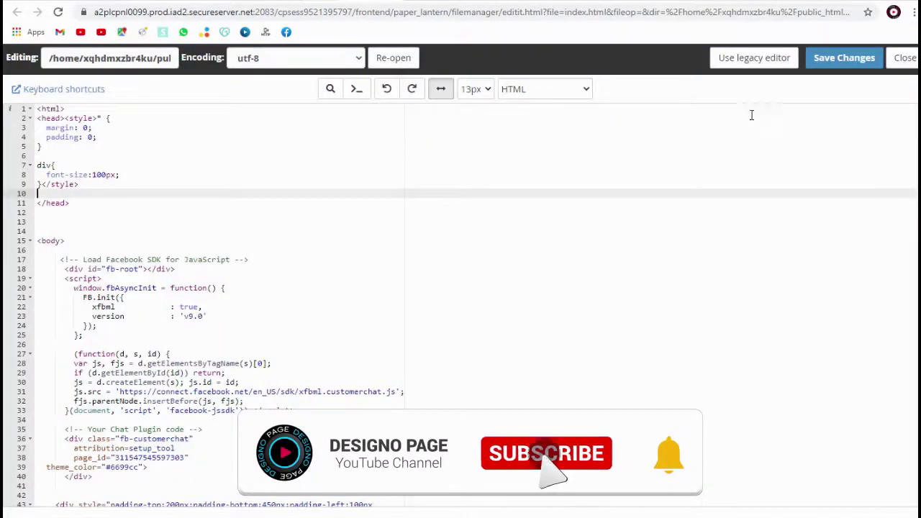
# Step: Paste the pixel base code on a new line above </head> and save index.html
pyautogui.click(40, 205)
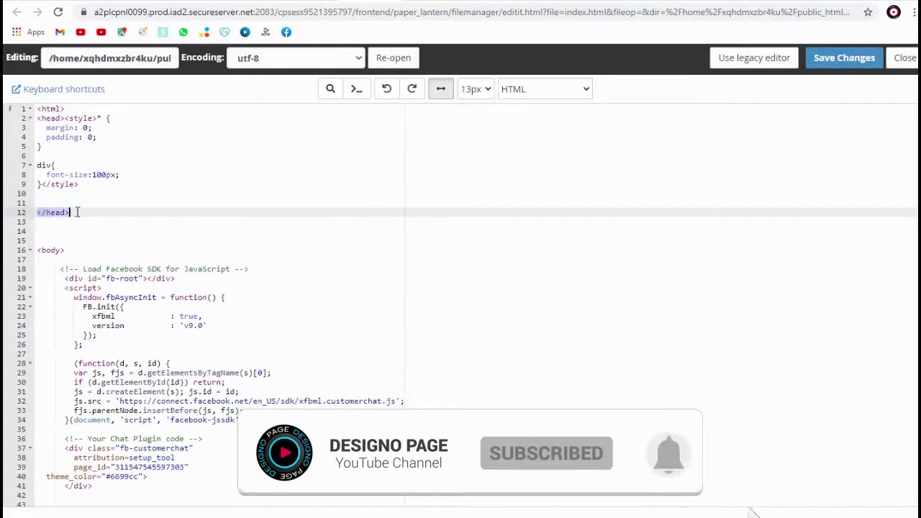
pyautogui.press('Return')
pyautogui.hotkey('ctrl', 'v')
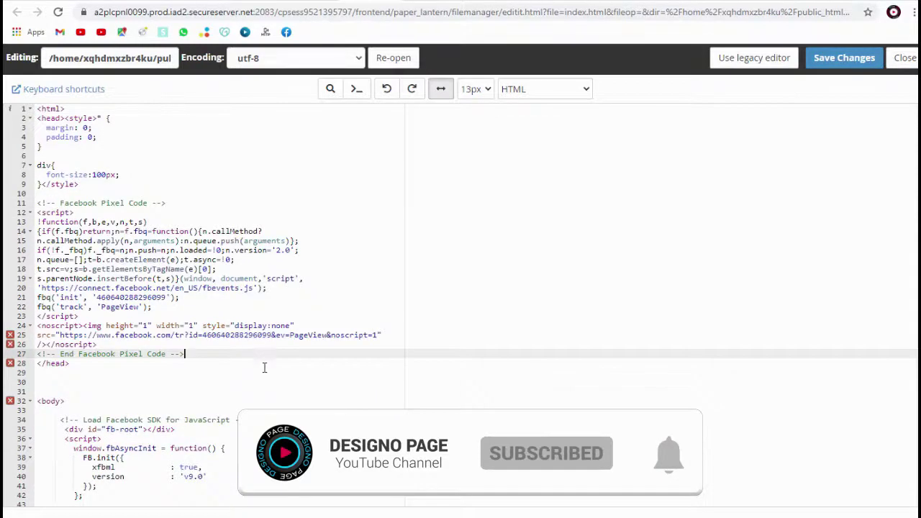
pyautogui.click(845, 59)
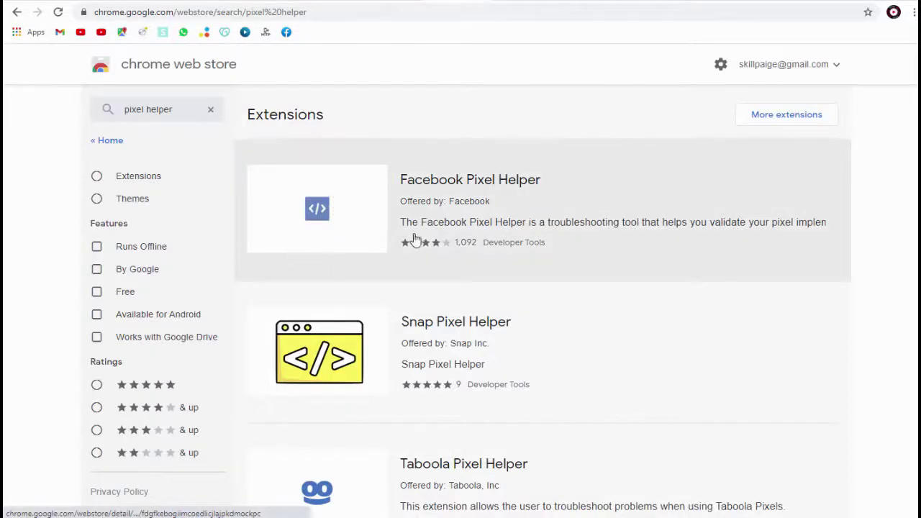
# Step: Add the Facebook Pixel Helper extension to Chrome and check it in the Extensions menu
pyautogui.click(508, 191)
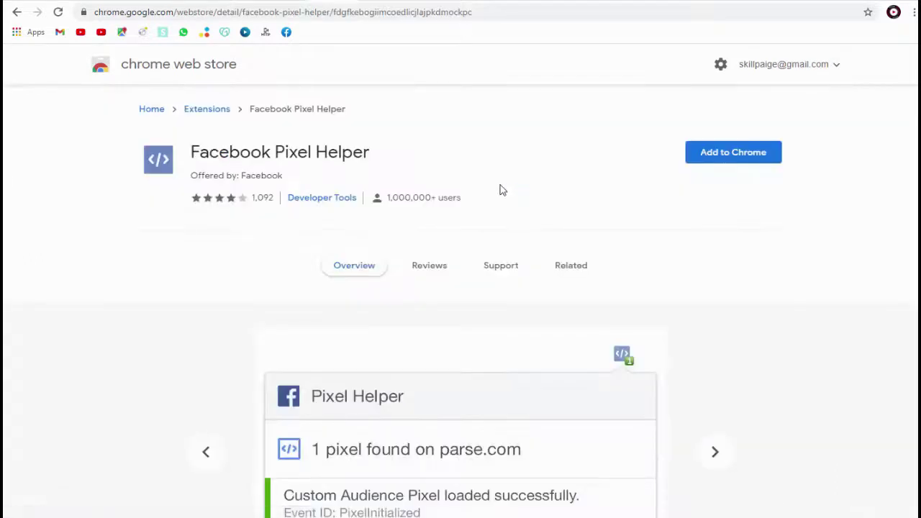
pyautogui.click(720, 159)
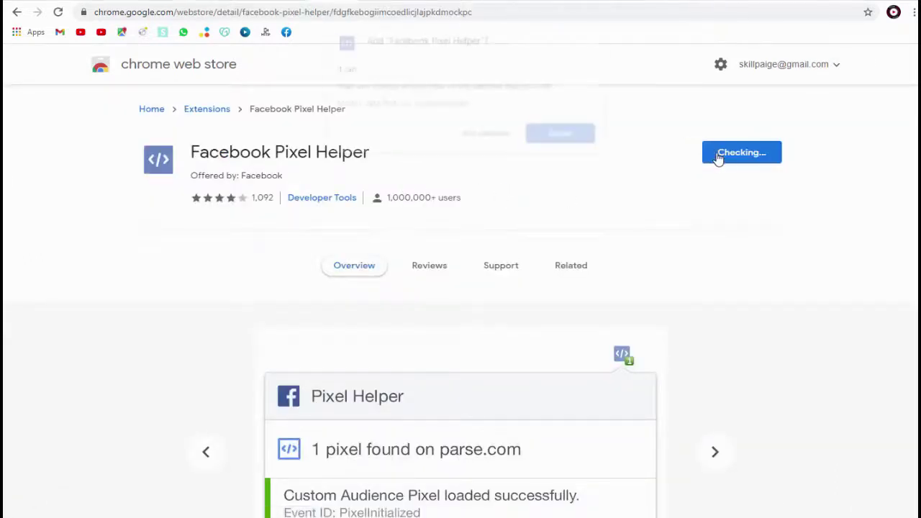
pyautogui.click(503, 138)
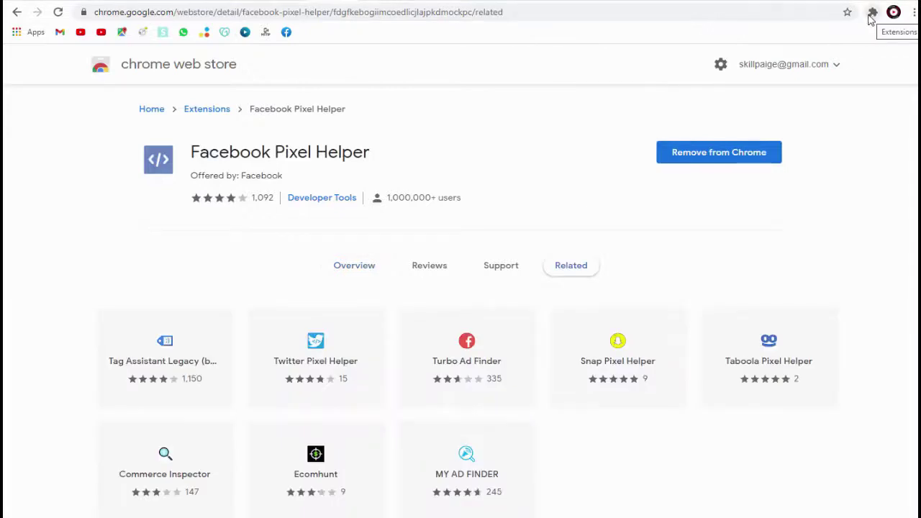
pyautogui.click(872, 15)
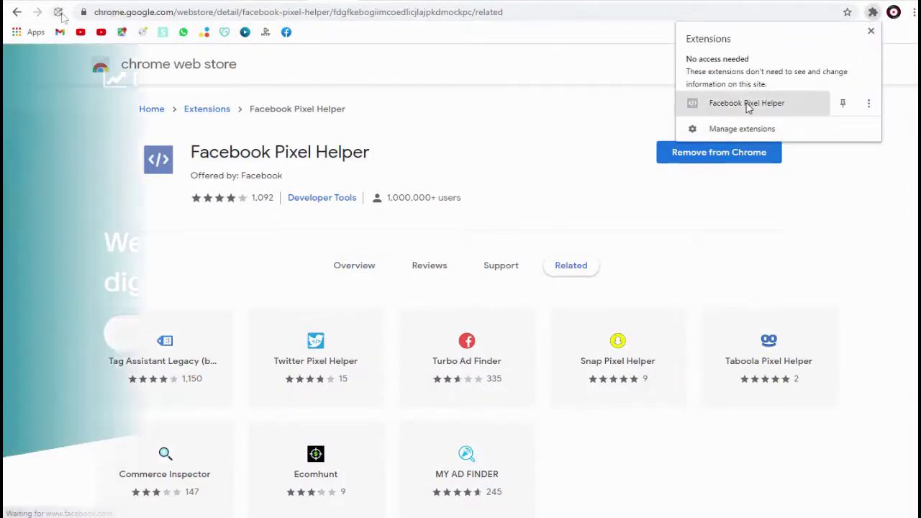